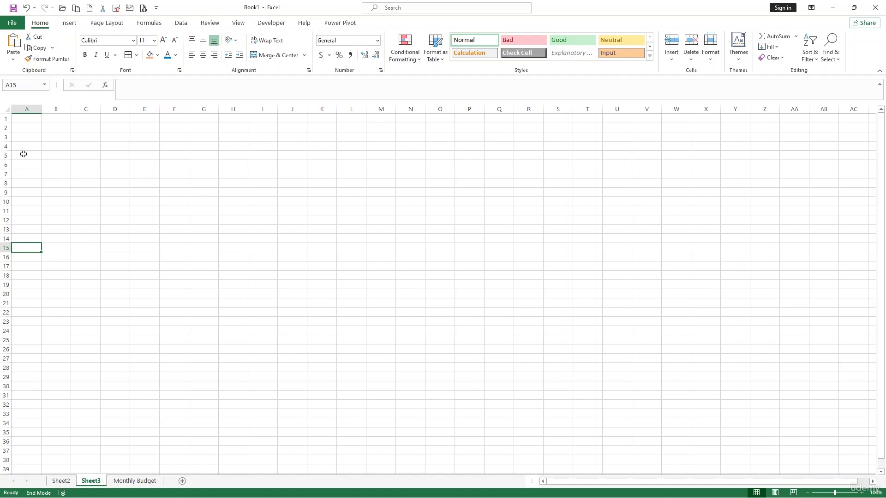
# Step: Practise selecting a cell block, rows 1–9, columns A–D, row 1 and column A
pyautogui.moveTo(23, 153); pyautogui.dragTo(511, 155)
pyautogui.click(235, 184)
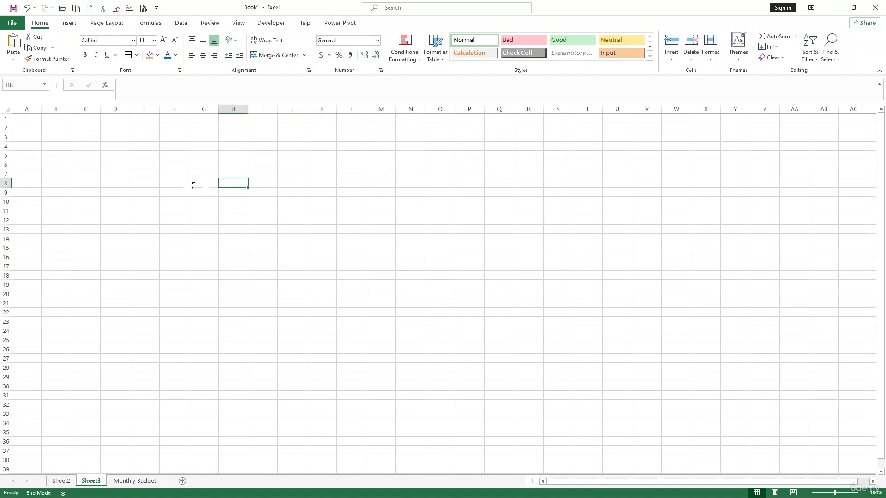
pyautogui.scroll(5, 161, 183)
pyautogui.click(162, 181)
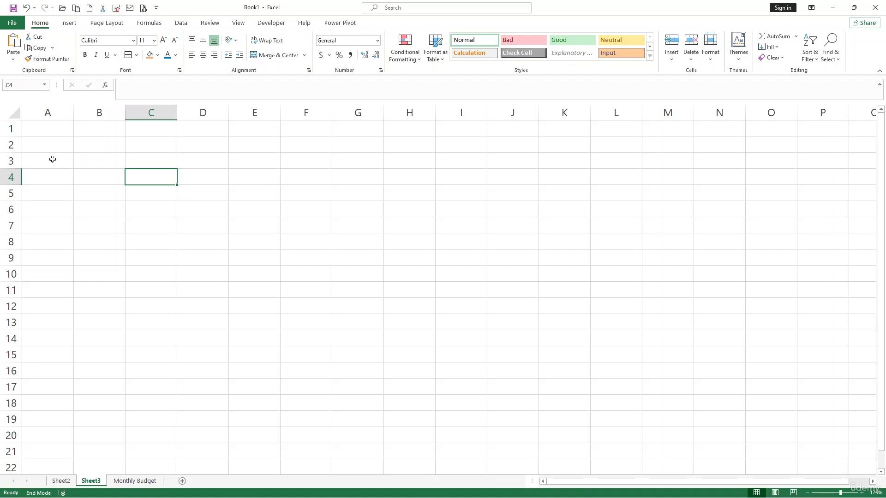
pyautogui.moveTo(14, 131); pyautogui.dragTo(10, 258)
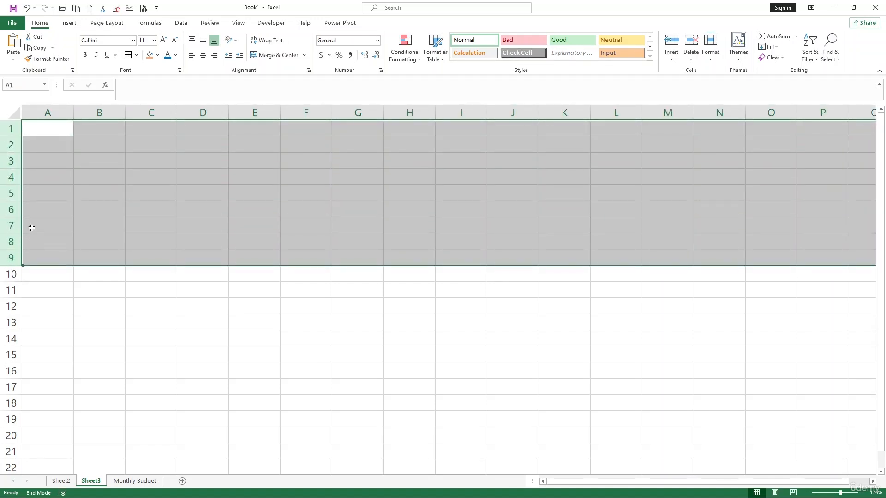
pyautogui.click(82, 210)
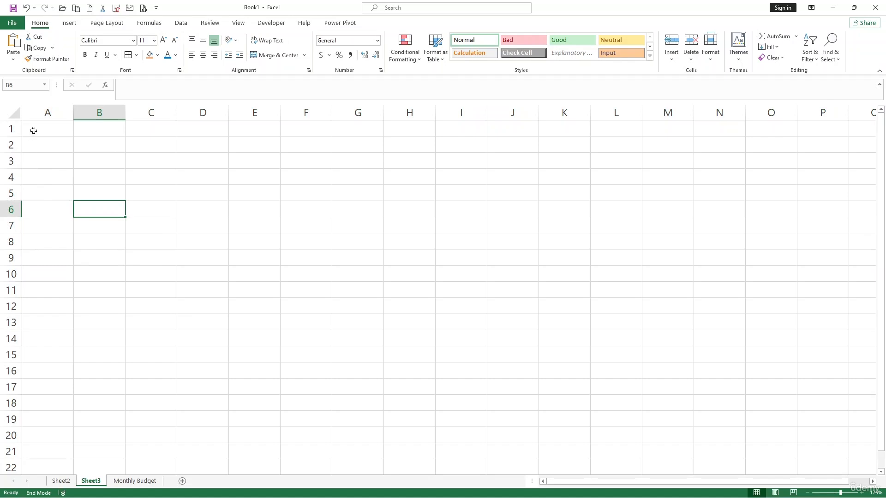
pyautogui.moveTo(47, 114); pyautogui.dragTo(208, 113)
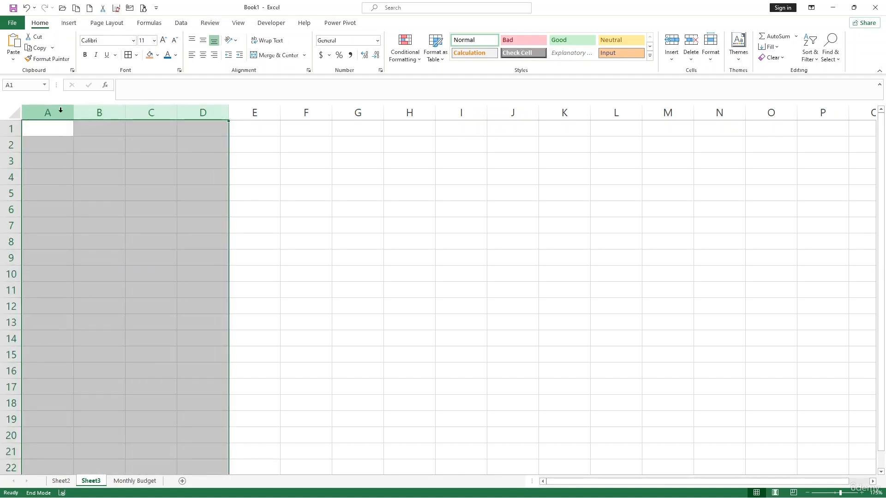
pyautogui.click(131, 190)
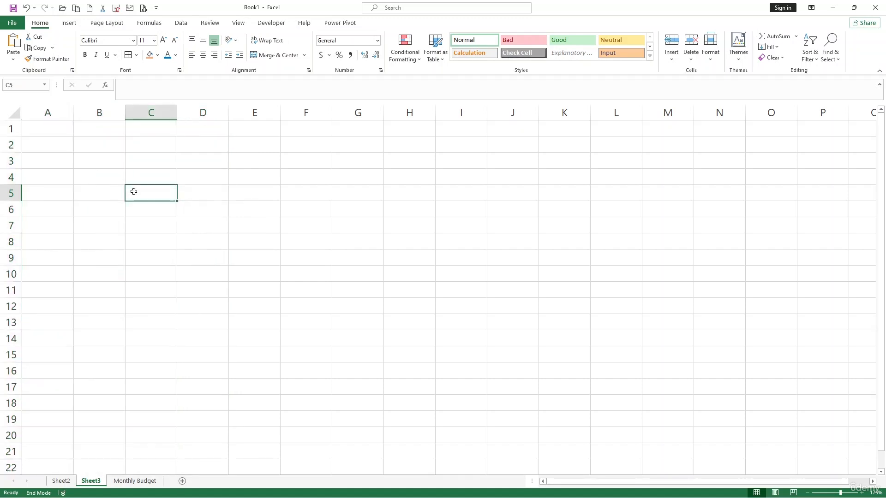
pyautogui.click(12, 128)
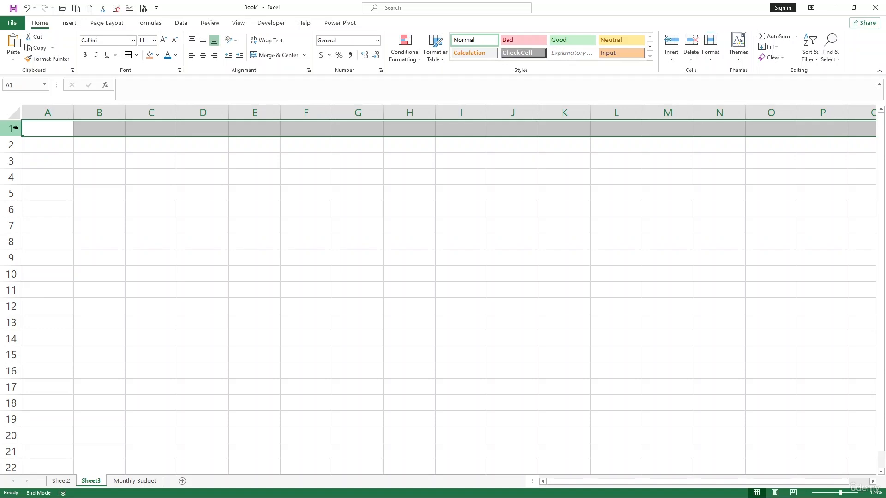
pyautogui.click(57, 112)
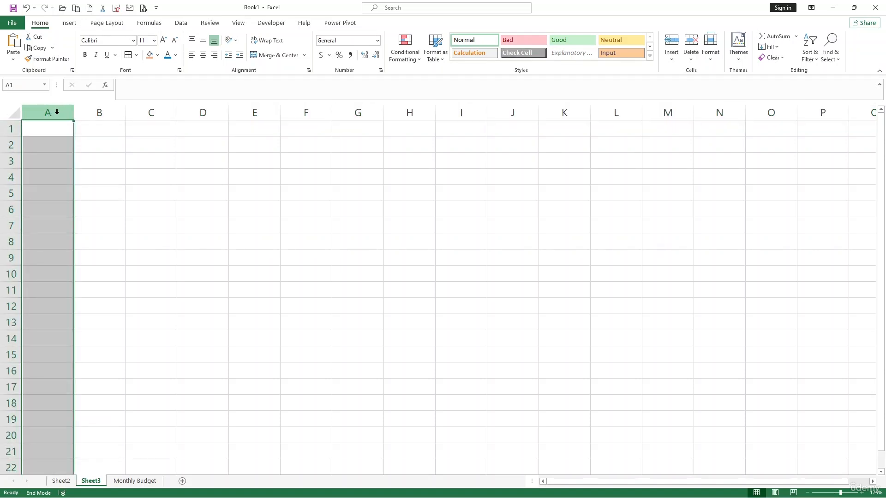
pyautogui.click(52, 129)
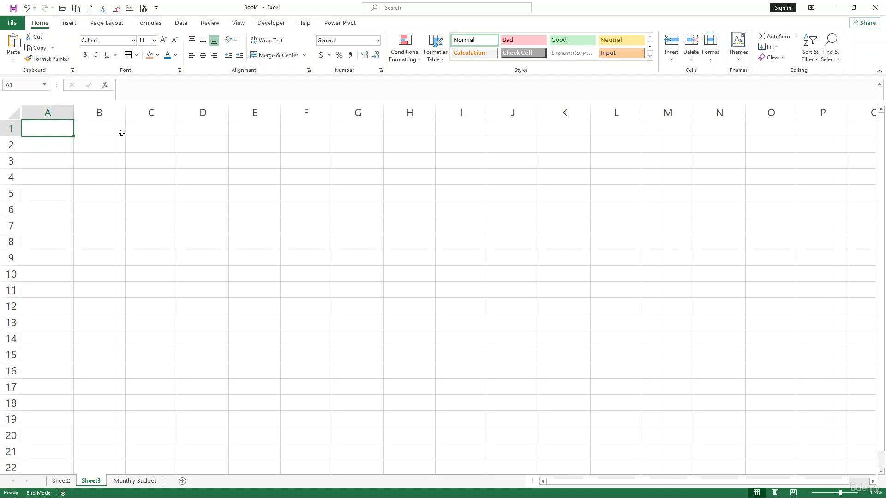
# Step: Practise selecting row 2, columns A, B and C, rows 1–7, and columns A–D
pyautogui.click(66, 139)
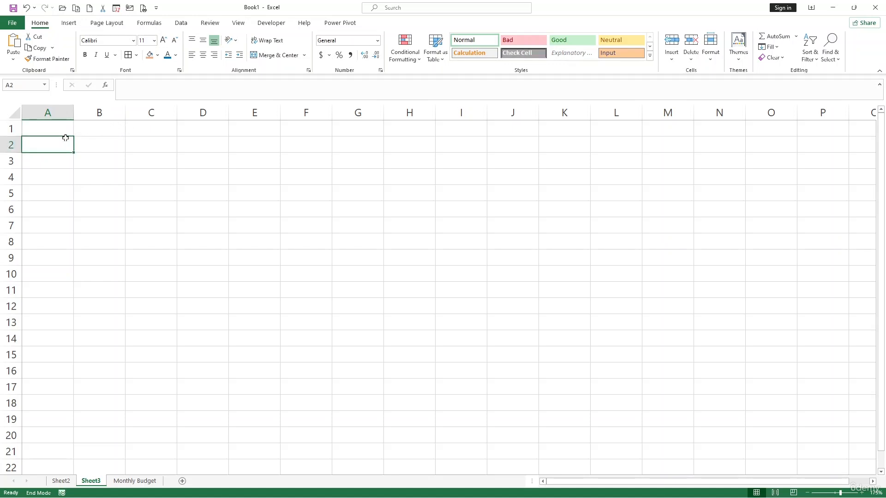
pyautogui.click(10, 143)
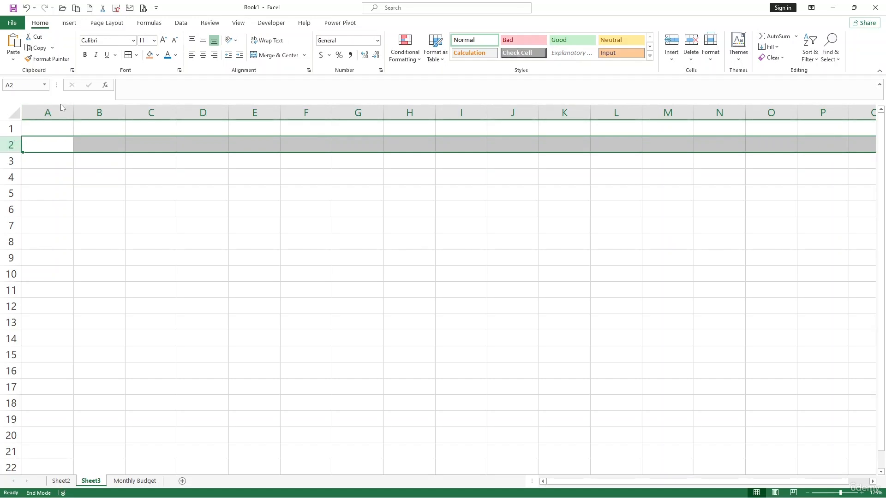
pyautogui.click(52, 113)
pyautogui.click(110, 112)
pyautogui.click(162, 112)
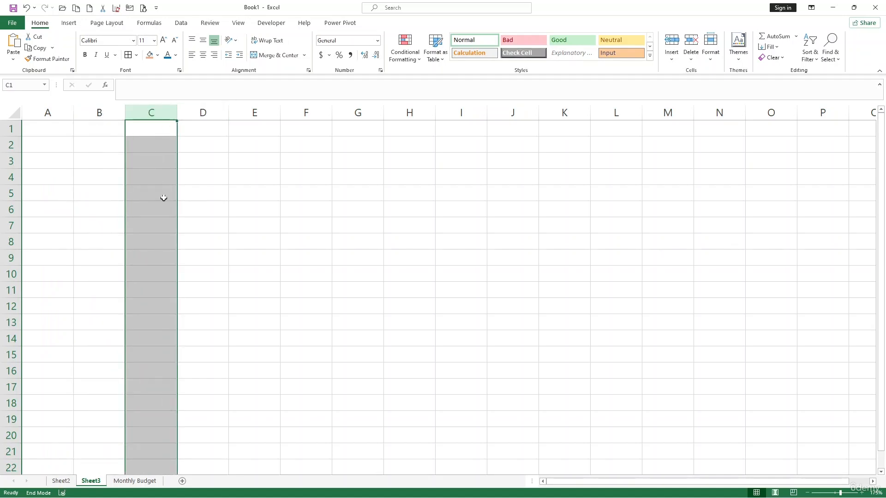
pyautogui.click(187, 213)
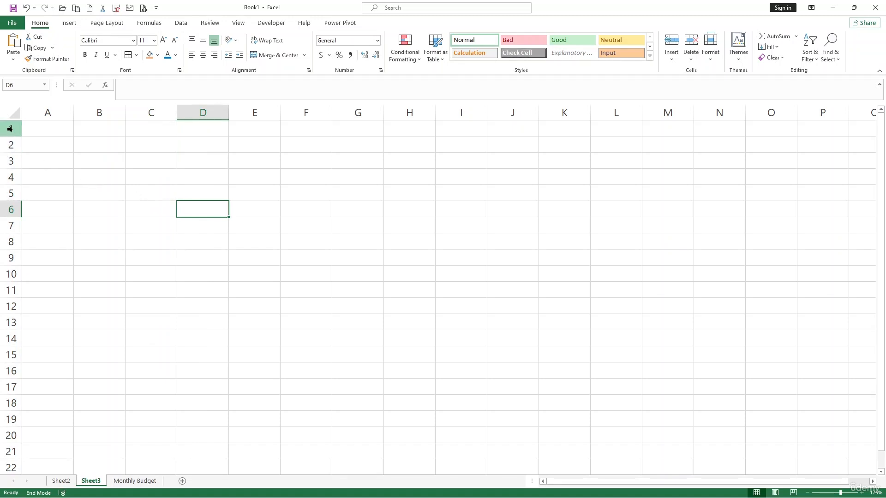
pyautogui.moveTo(9, 128); pyautogui.dragTo(44, 212)
pyautogui.click(46, 209)
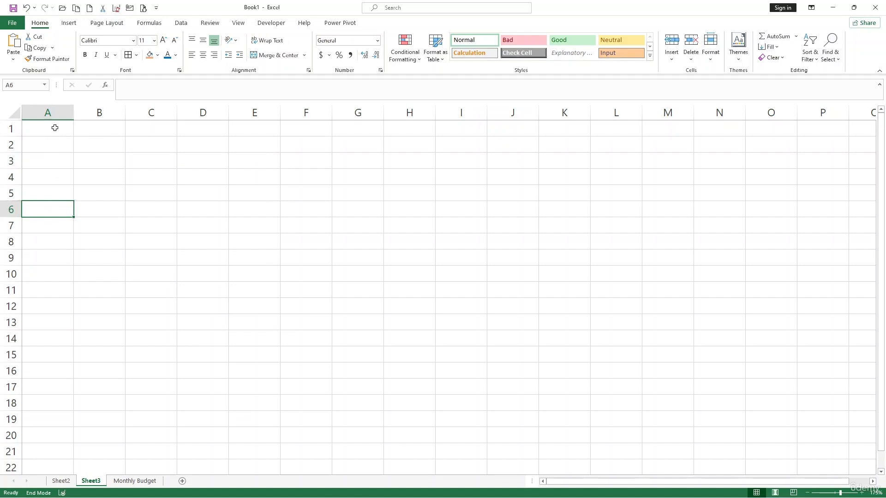
pyautogui.click(56, 111)
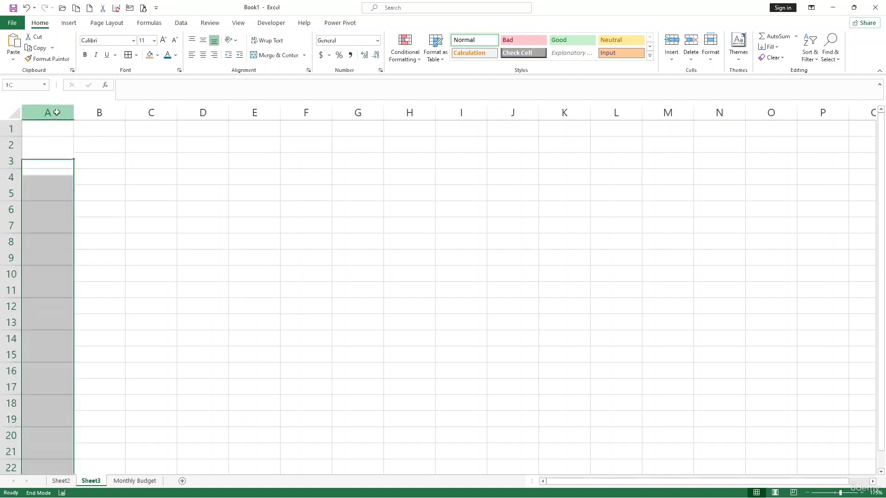
pyautogui.hotkey('shift', 'Right')
pyautogui.hotkey('shift', 'Right')
pyautogui.hotkey('shift', 'Right')
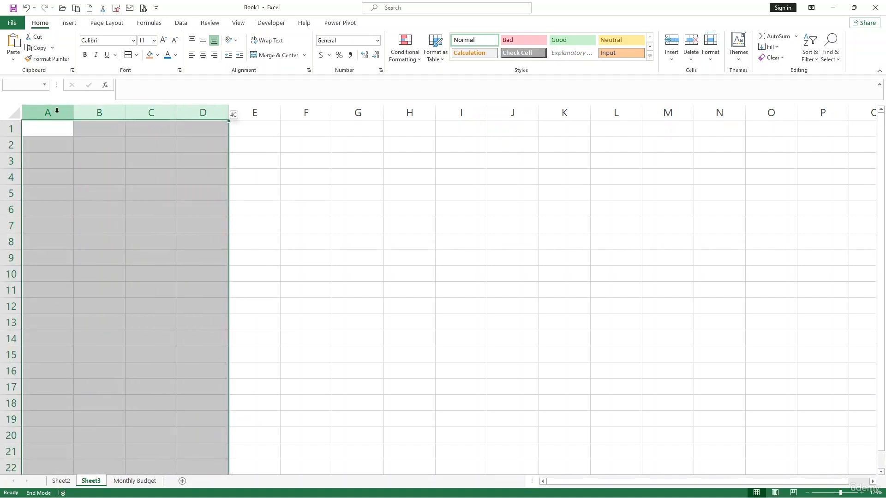
pyautogui.click(175, 206)
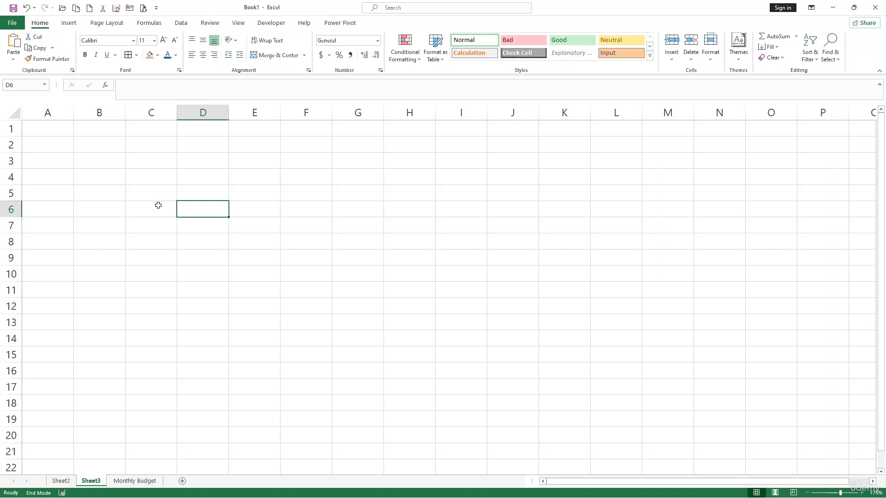
# Step: Enter the headings A, B and C across cells A1 to C1
pyautogui.click(52, 127)
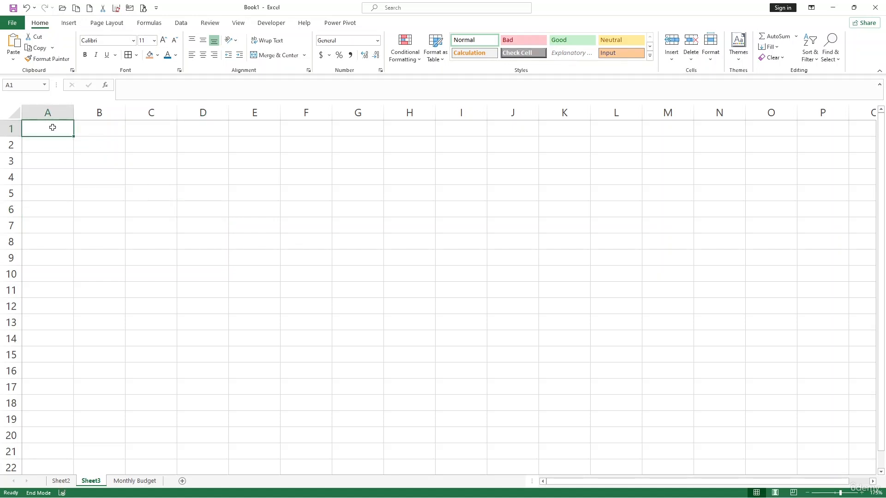
pyautogui.write('A')
pyautogui.press('Tab')
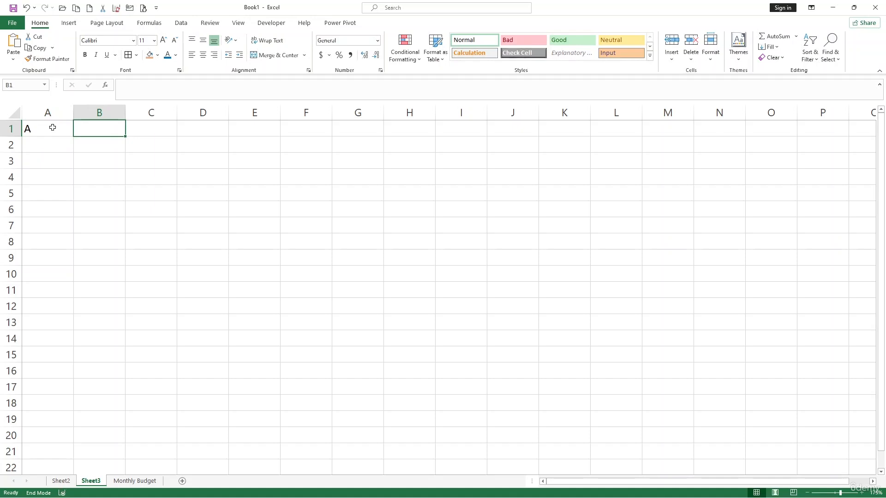
pyautogui.write('B')
pyautogui.press('Tab')
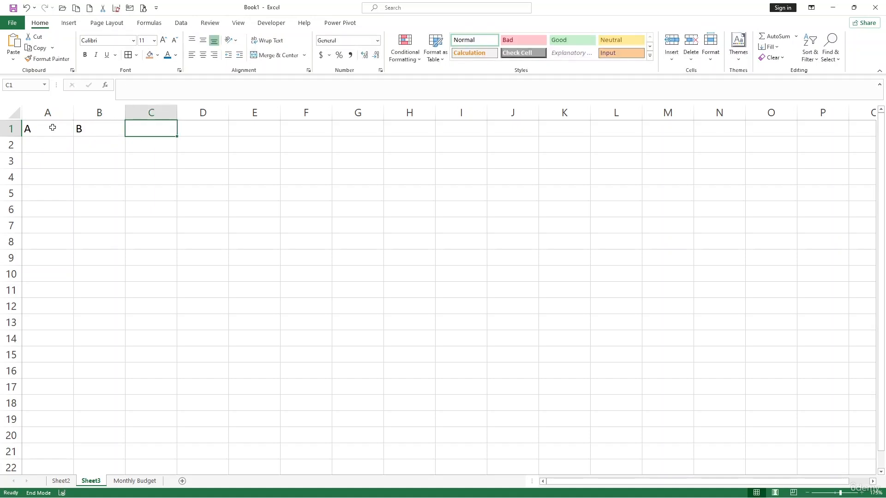
pyautogui.write('C')
pyautogui.click(60, 174)
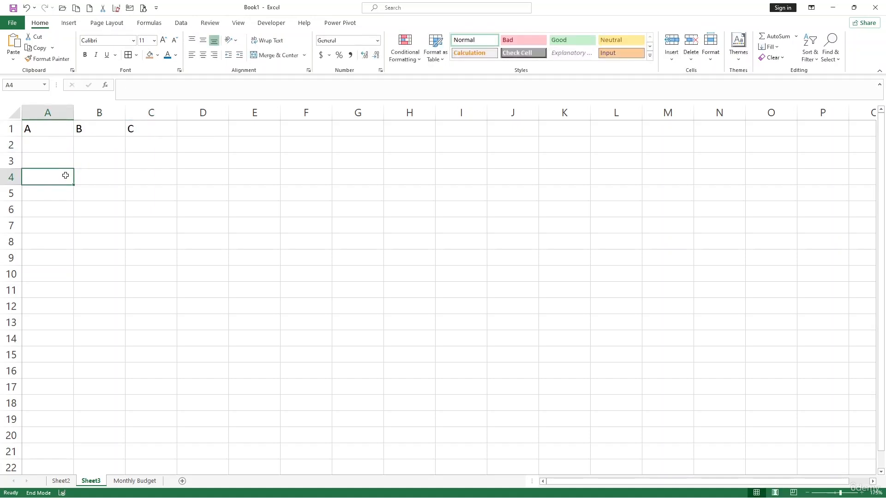
# Step: Enter the numbers 1, 2, 3 and 4 down cells A2 to A5
pyautogui.click(39, 149)
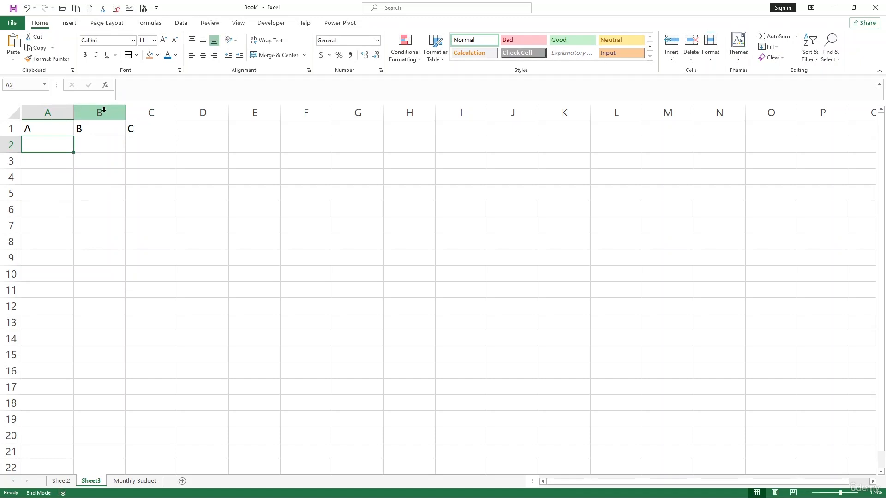
pyautogui.click(104, 110)
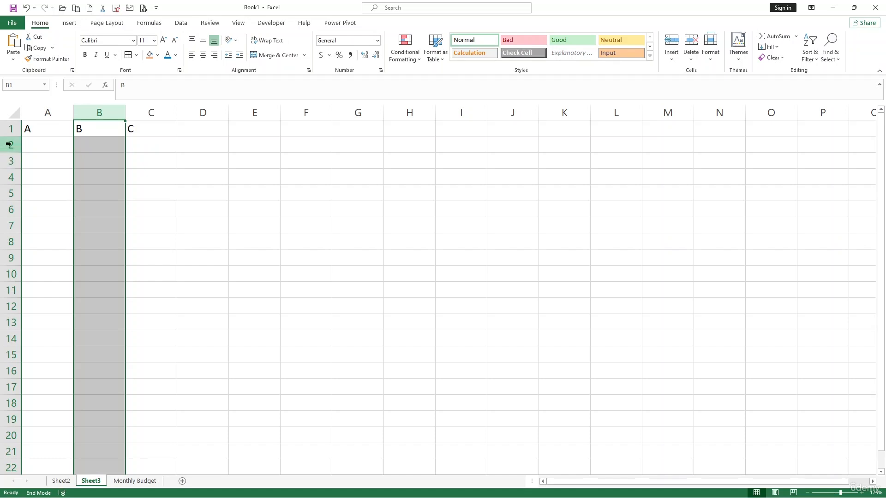
pyautogui.click(10, 144)
pyautogui.click(46, 144)
pyautogui.write('1')
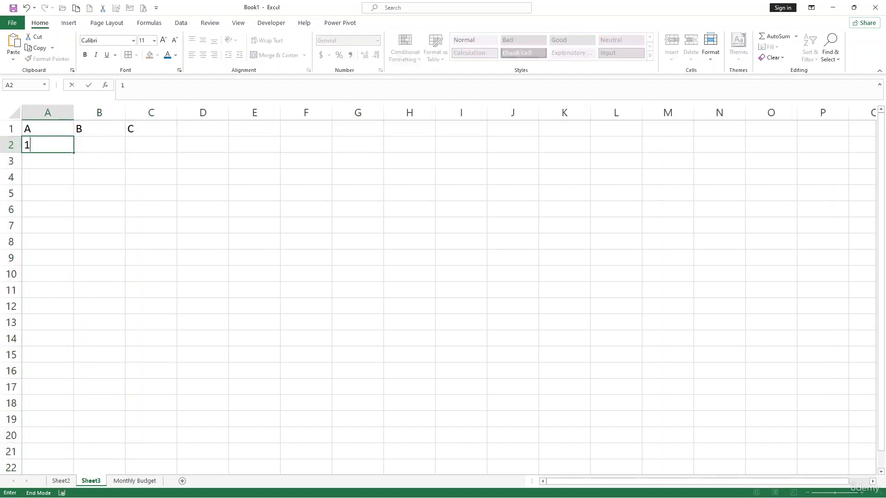
pyautogui.press('Return')
pyautogui.write('2')
pyautogui.press('Return')
pyautogui.write('3')
pyautogui.press('Return')
pyautogui.write('4')
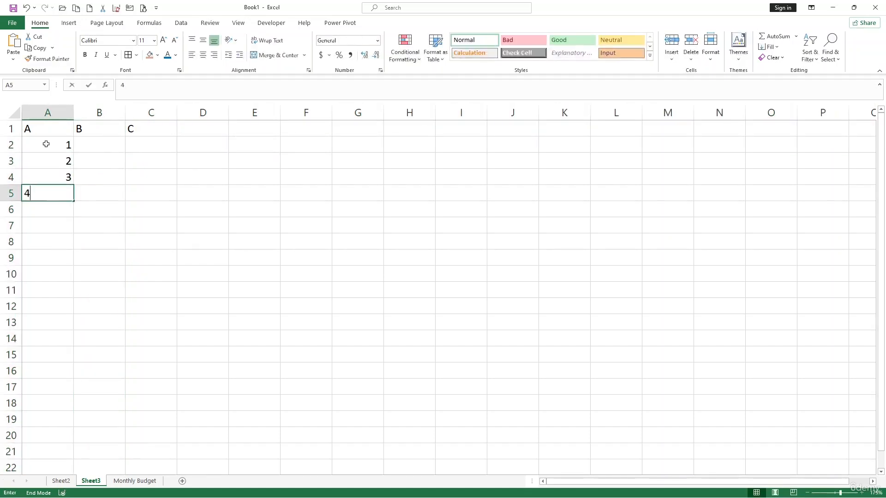
pyautogui.click(115, 207)
pyautogui.click(100, 112)
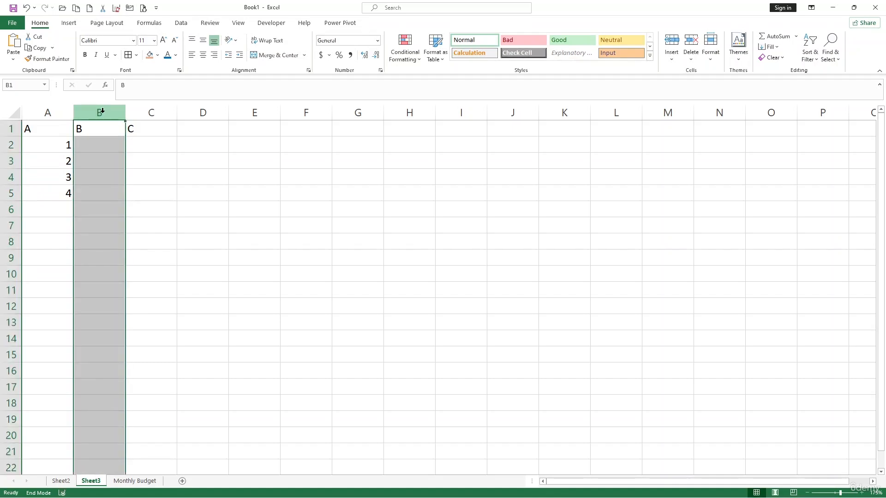
# Step: Delete column B so C shifts left, then delete row 3 holding the value 2
pyautogui.rightClick(102, 111)
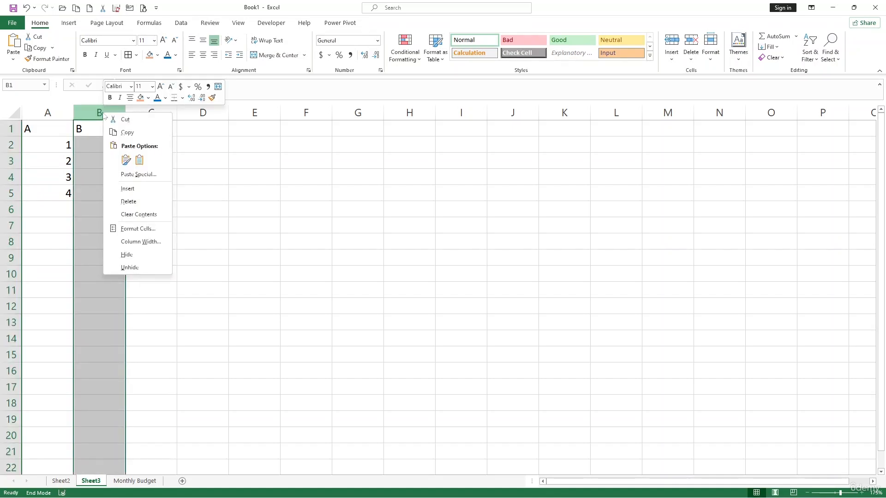
pyautogui.click(127, 203)
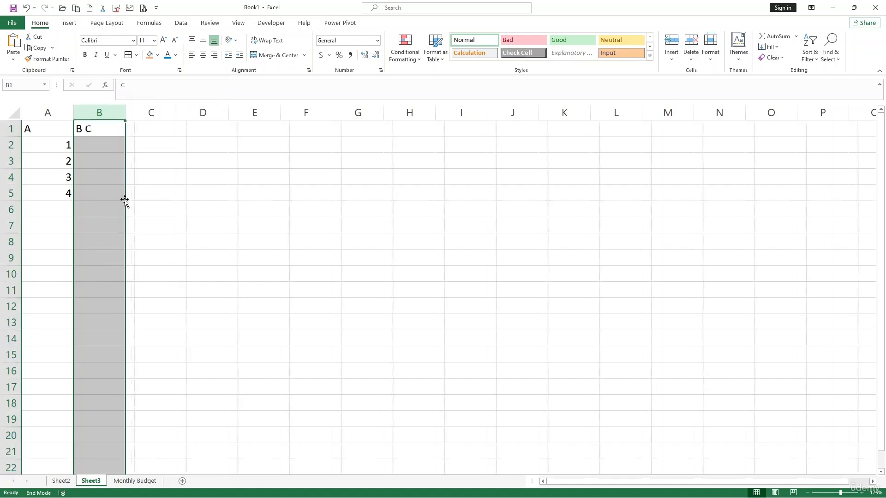
pyautogui.click(11, 161)
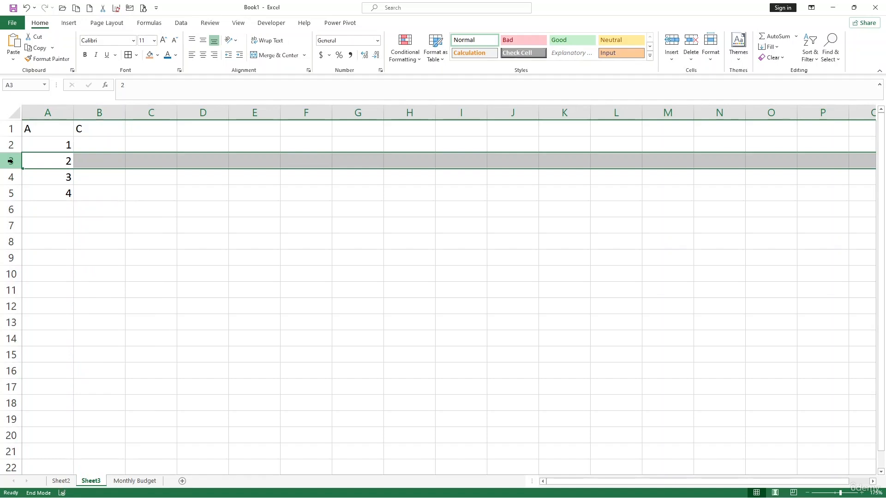
pyautogui.rightClick(11, 161)
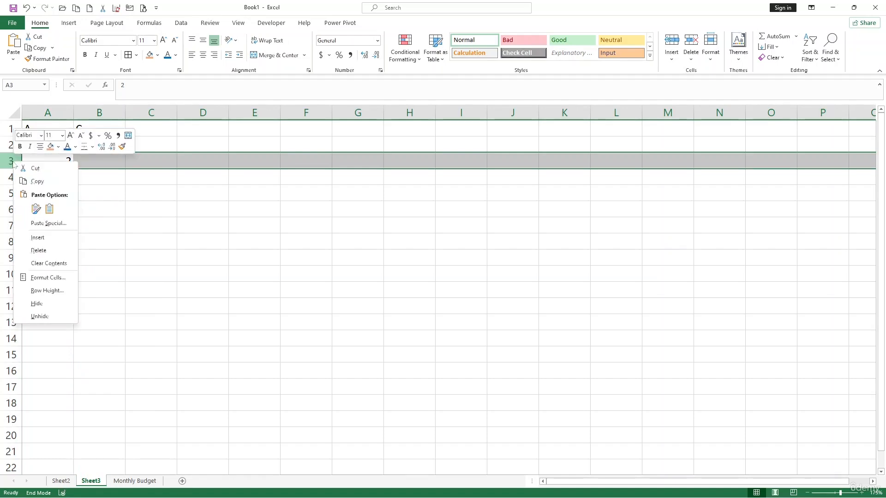
pyautogui.click(38, 250)
pyautogui.click(102, 235)
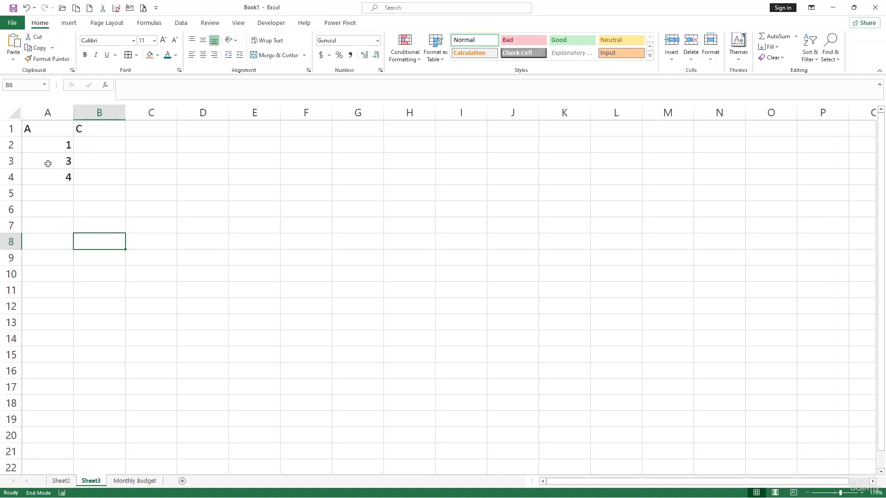
# Step: Insert an empty row at row 3, above the value 3
pyautogui.rightClick(12, 162)
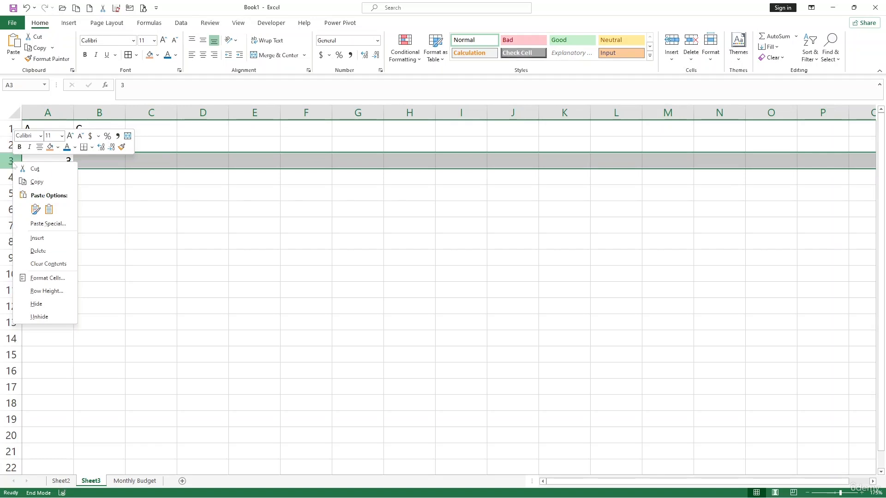
pyautogui.click(46, 238)
pyautogui.click(75, 163)
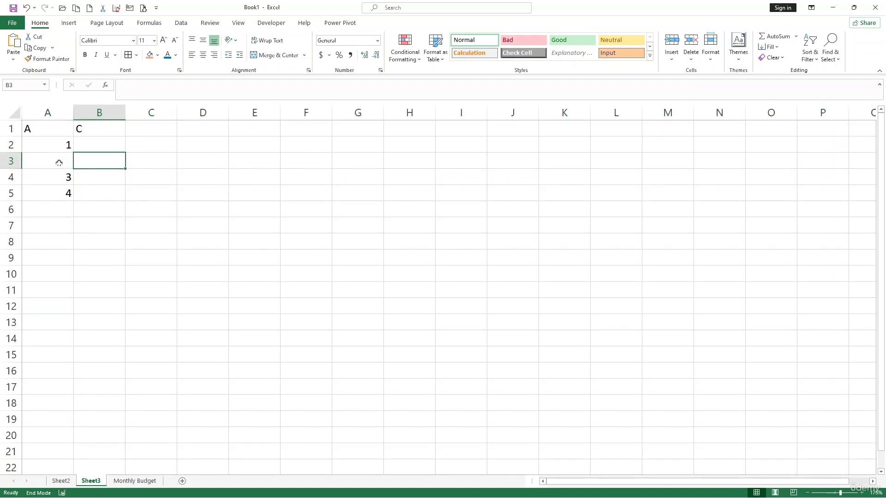
pyautogui.click(57, 162)
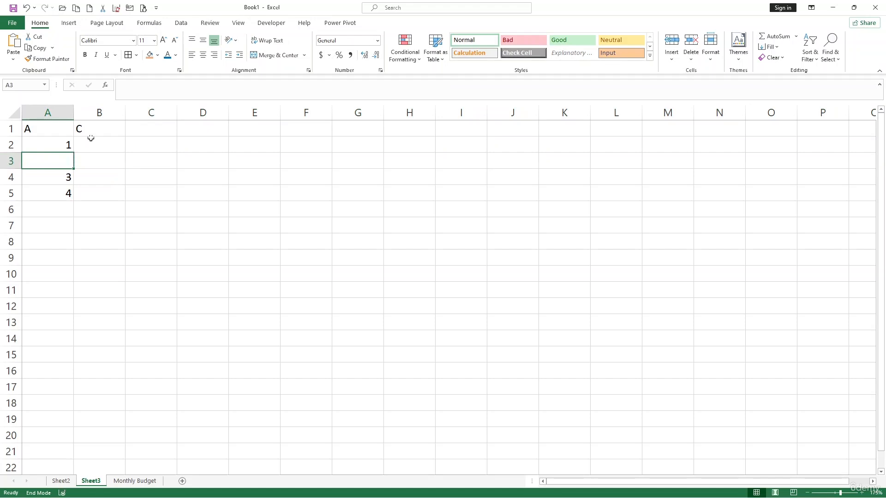
# Step: Insert an empty column at column B, pushing the C heading back into column C
pyautogui.click(98, 113)
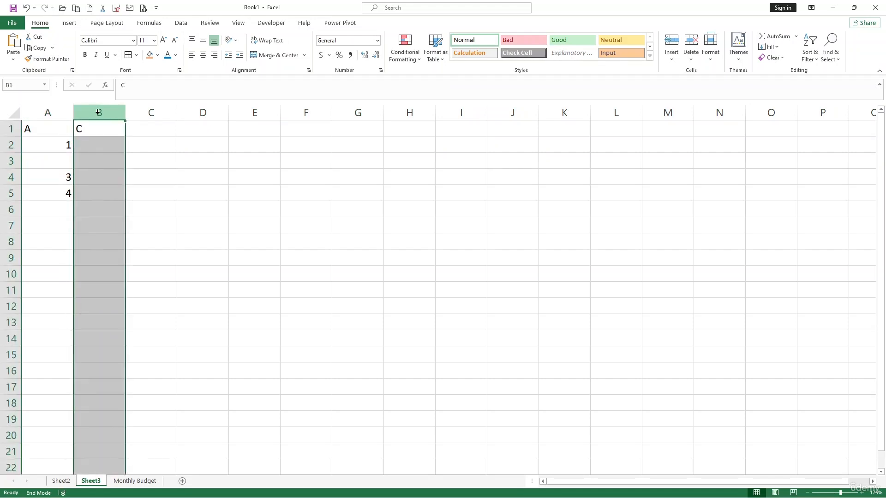
pyautogui.rightClick(98, 113)
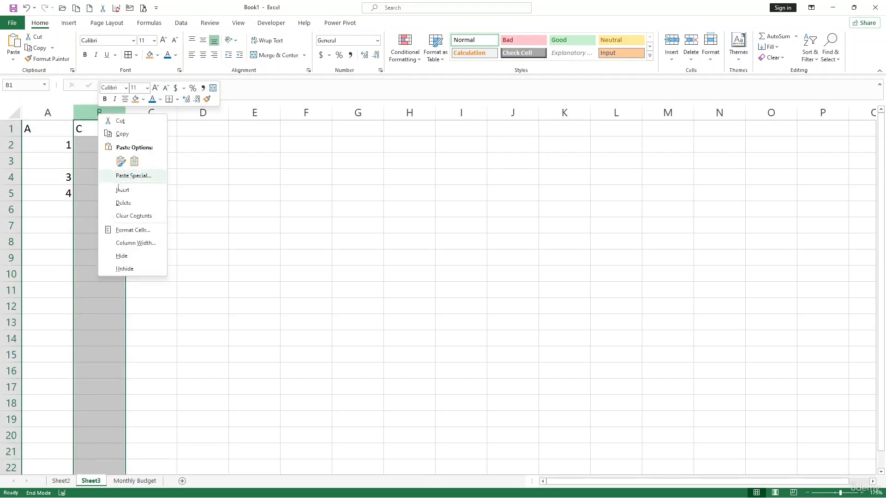
pyautogui.click(123, 190)
pyautogui.click(120, 195)
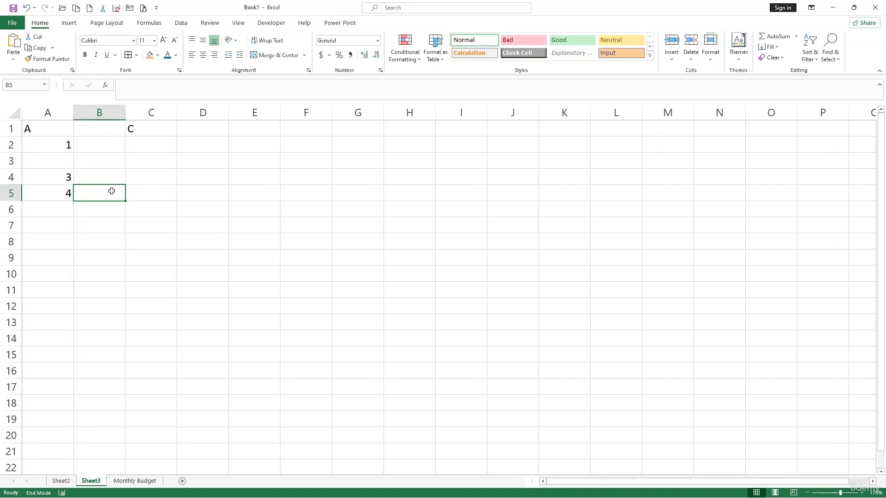
pyautogui.click(154, 242)
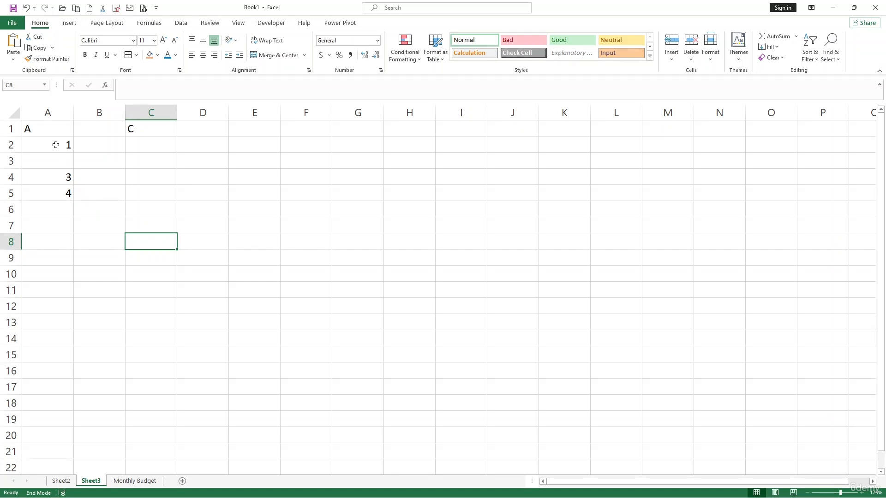
pyautogui.click(85, 158)
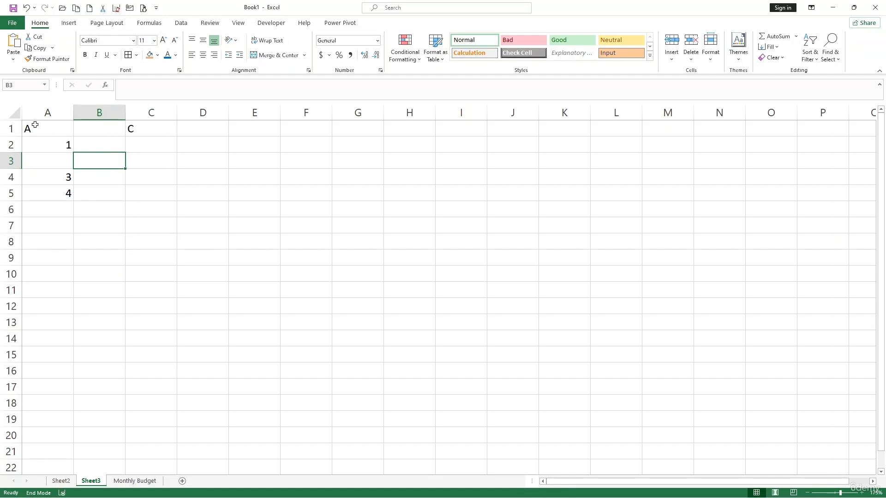
# Step: Drag-select the data block, trying A1:E10 and then A1:D11
pyautogui.click(58, 126)
pyautogui.moveTo(58, 126); pyautogui.dragTo(252, 279)
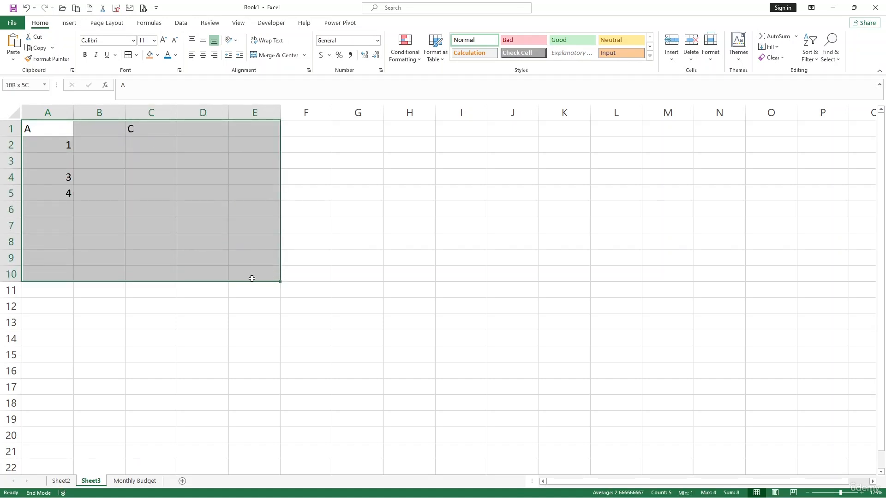
pyautogui.click(148, 207)
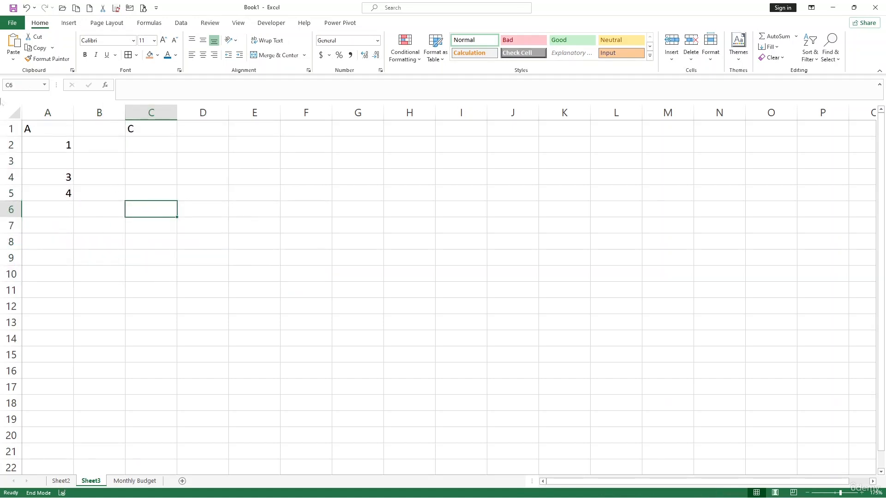
pyautogui.click(50, 178)
pyautogui.moveTo(46, 129); pyautogui.dragTo(228, 291)
pyautogui.click(160, 245)
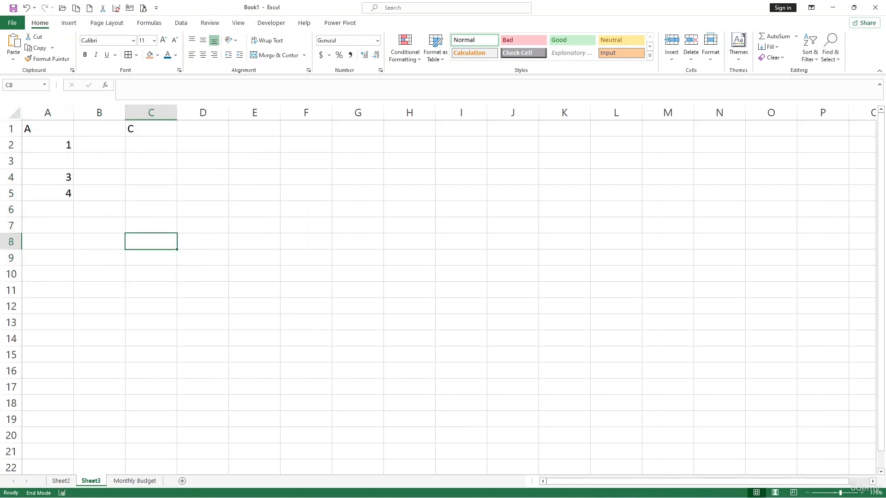
# Step: Enter the range A1:C10 in the Name Box to select it
pyautogui.click(18, 85)
pyautogui.press('BackSpace')
pyautogui.write('A!')
pyautogui.write(':')
pyautogui.write('10')
pyautogui.press('Return')
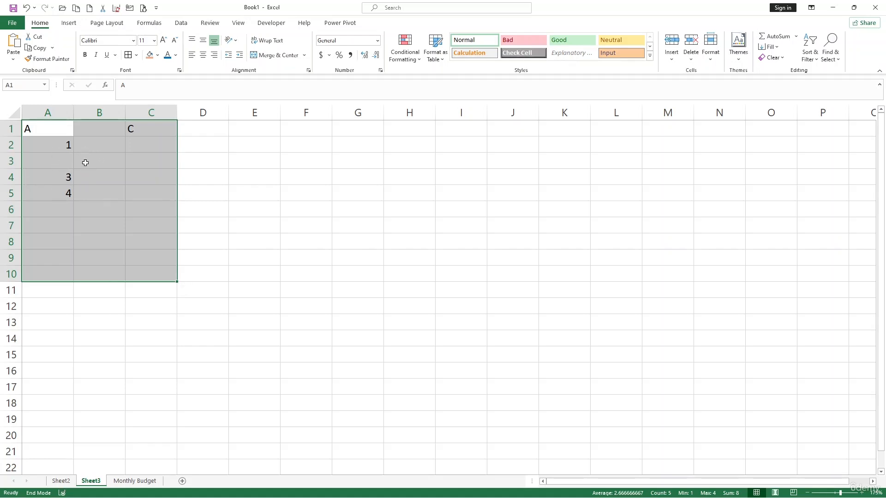
# Step: Apply Bold to A1:C10, then select cell E8 for the total
pyautogui.click(88, 54)
pyautogui.click(129, 260)
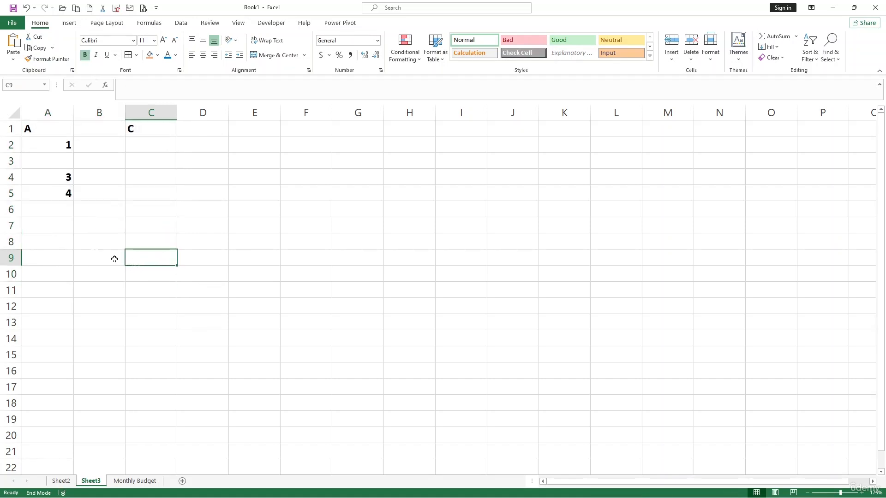
pyautogui.click(92, 113)
pyautogui.click(58, 155)
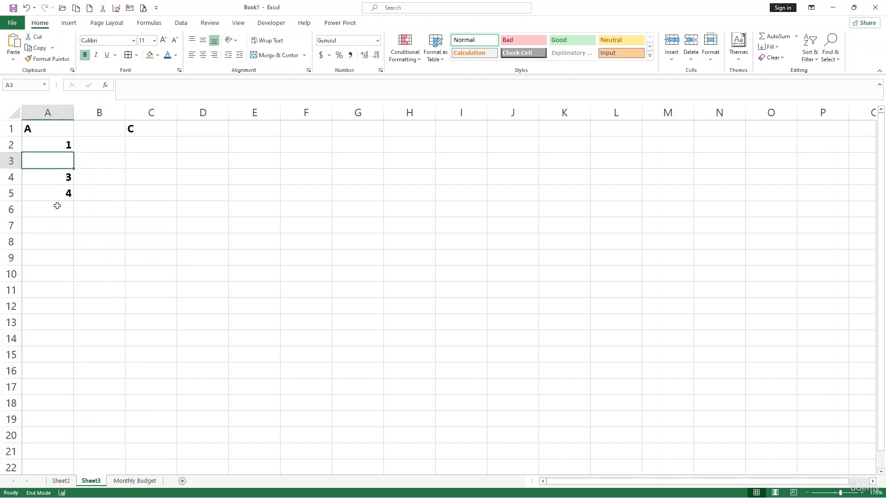
pyautogui.click(58, 206)
pyautogui.click(262, 252)
pyautogui.click(262, 243)
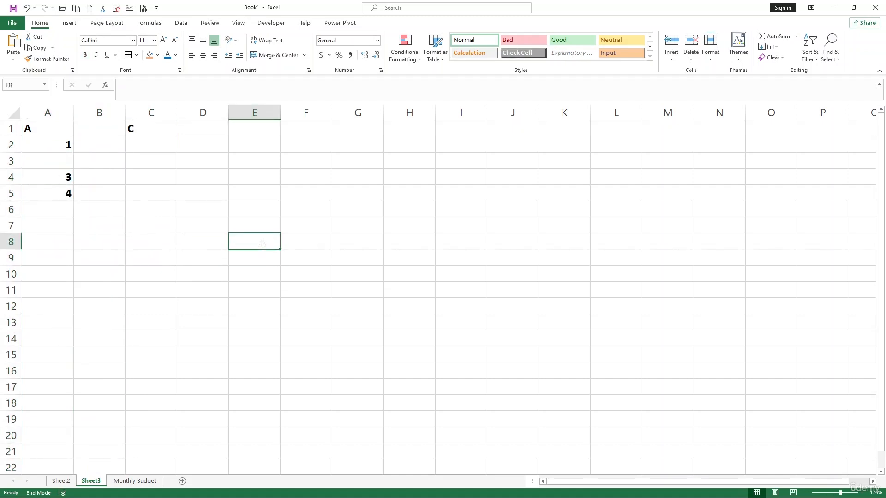
# Step: Enter =SUM(A1:A8) in E8, which returns 8
pyautogui.write('=sum')
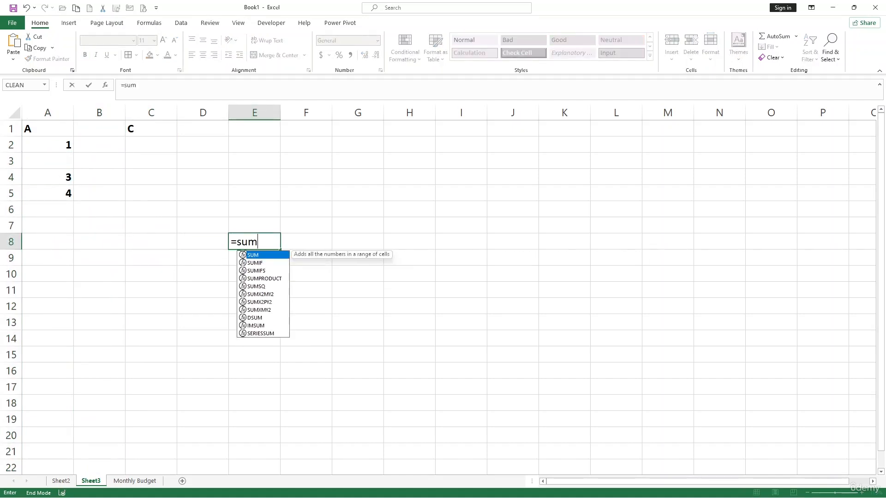
pyautogui.press('Tab')
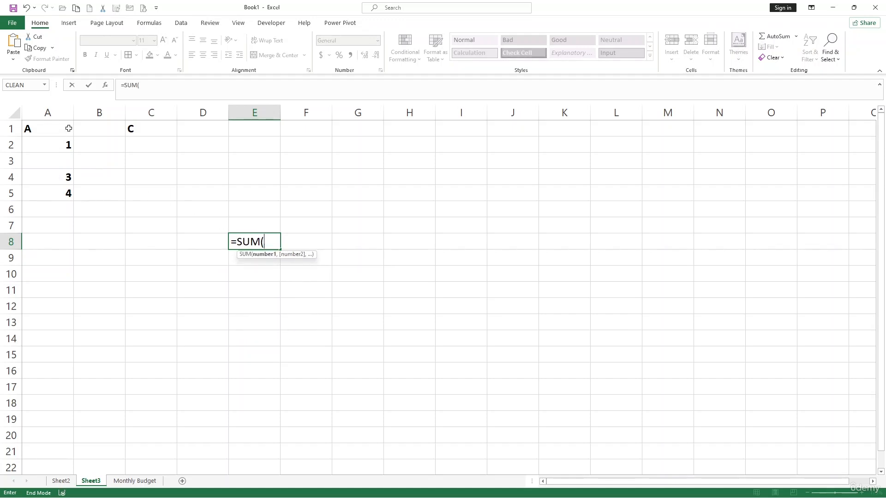
pyautogui.moveTo(69, 130); pyautogui.dragTo(65, 251)
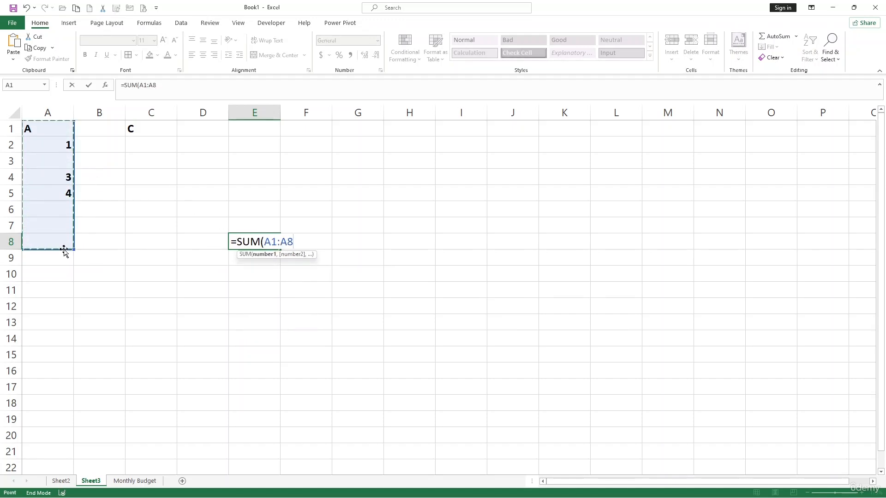
pyautogui.write(')')
pyautogui.press('Return')
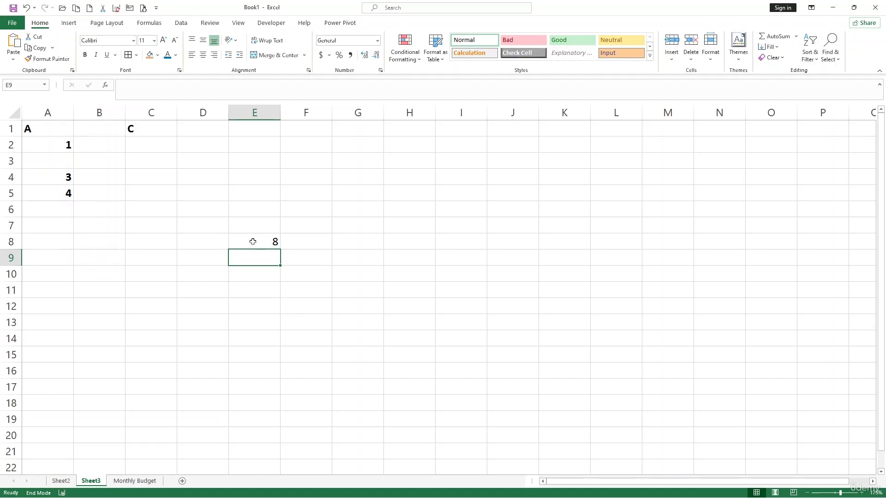
pyautogui.click(272, 242)
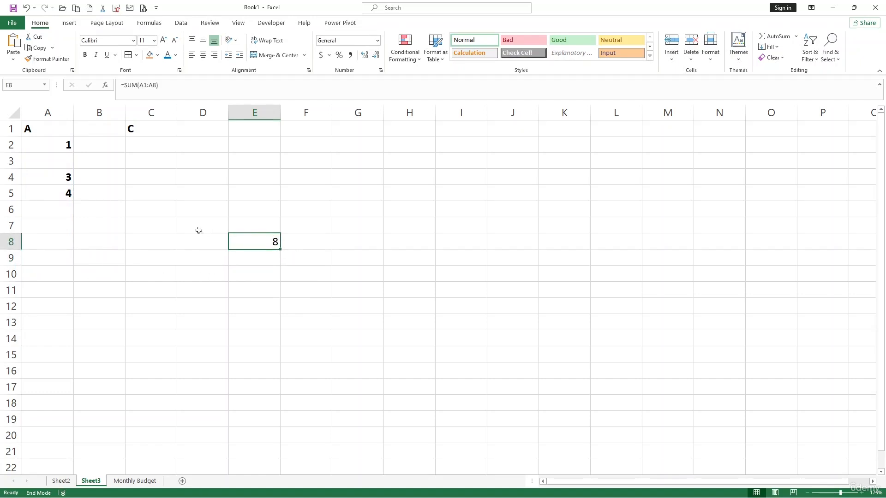
pyautogui.click(151, 239)
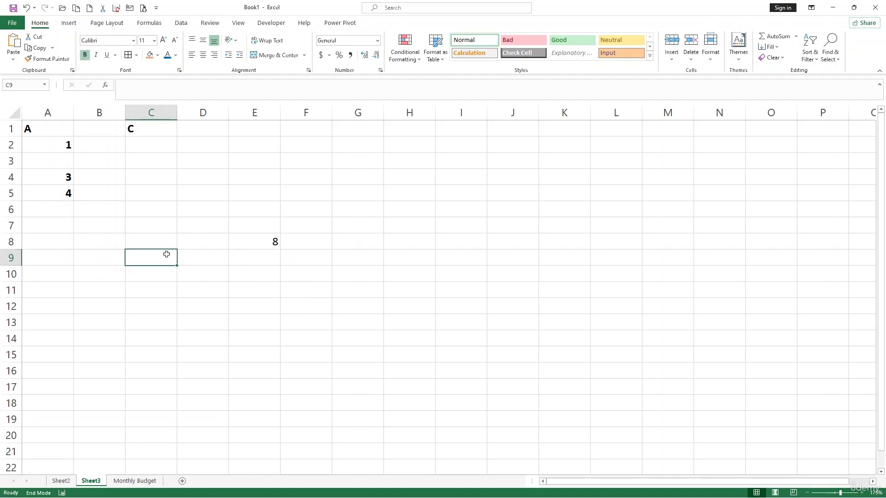
pyautogui.click(185, 248)
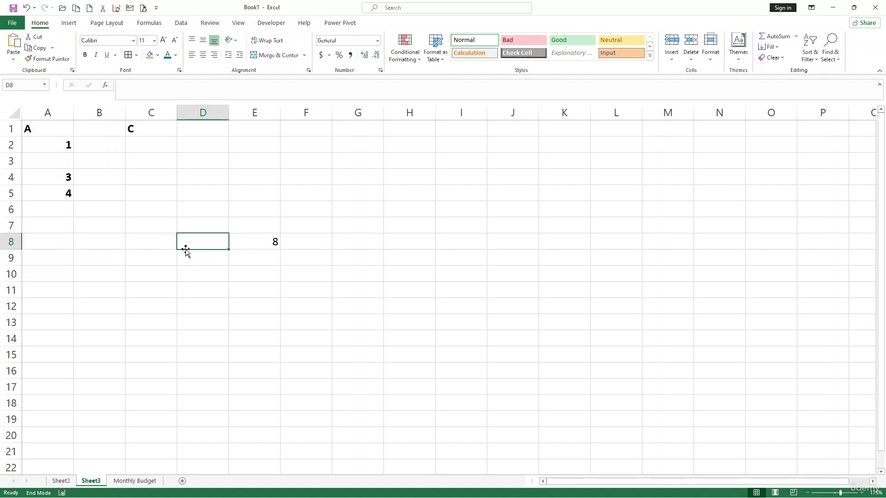
pyautogui.click(108, 211)
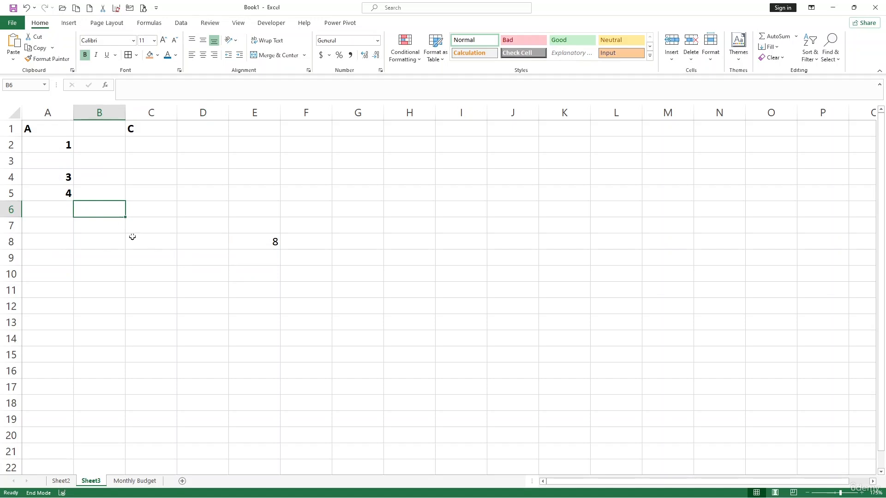
pyautogui.click(154, 170)
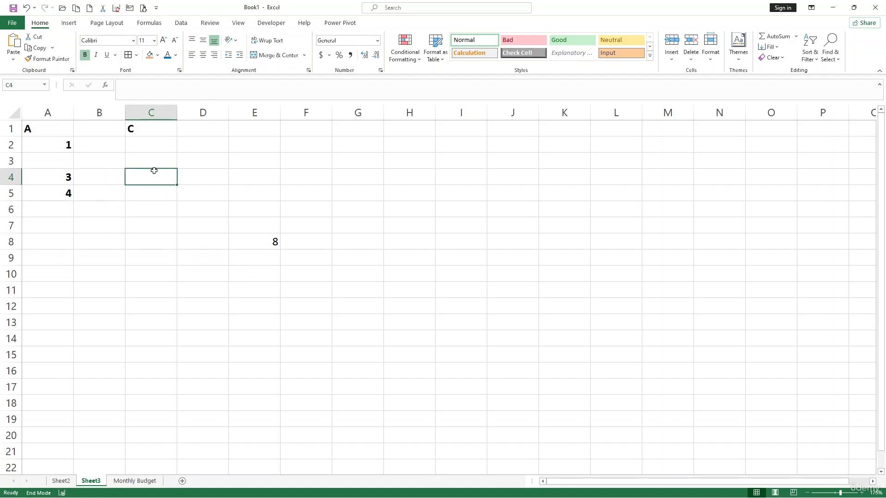
pyautogui.click(151, 166)
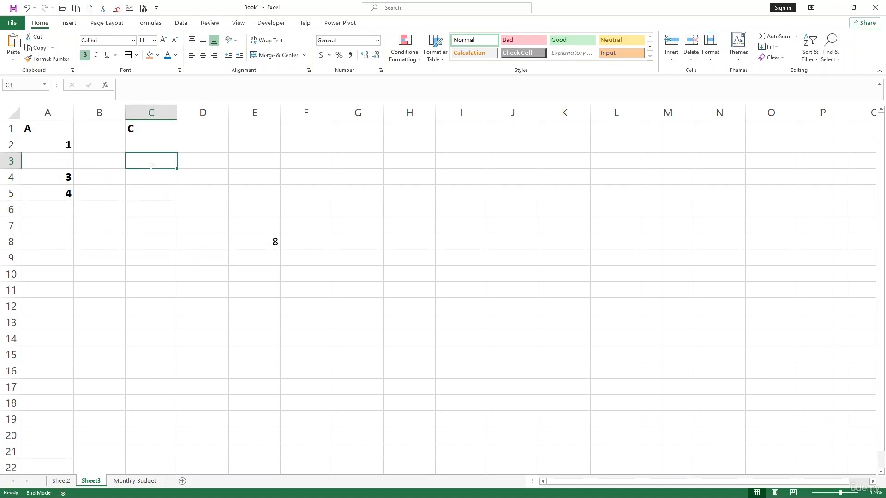
pyautogui.hotkey('ctrl', 'space')
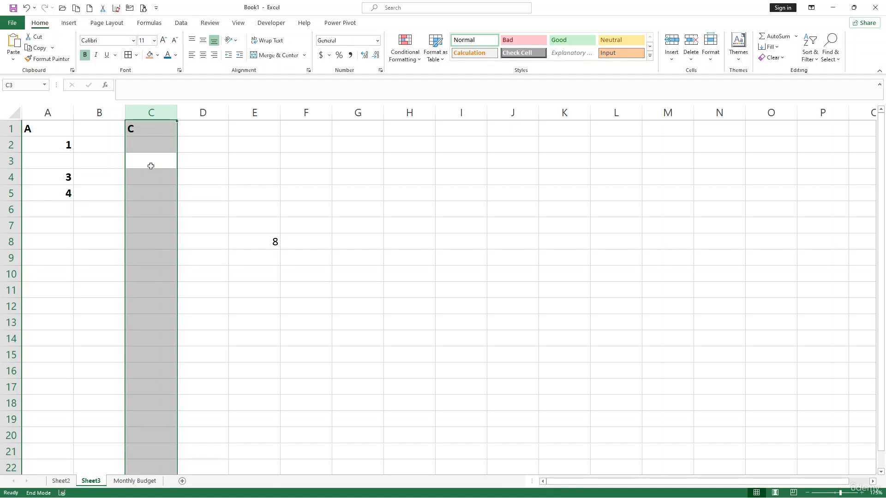
pyautogui.click(152, 167)
pyautogui.click(61, 210)
pyautogui.click(95, 221)
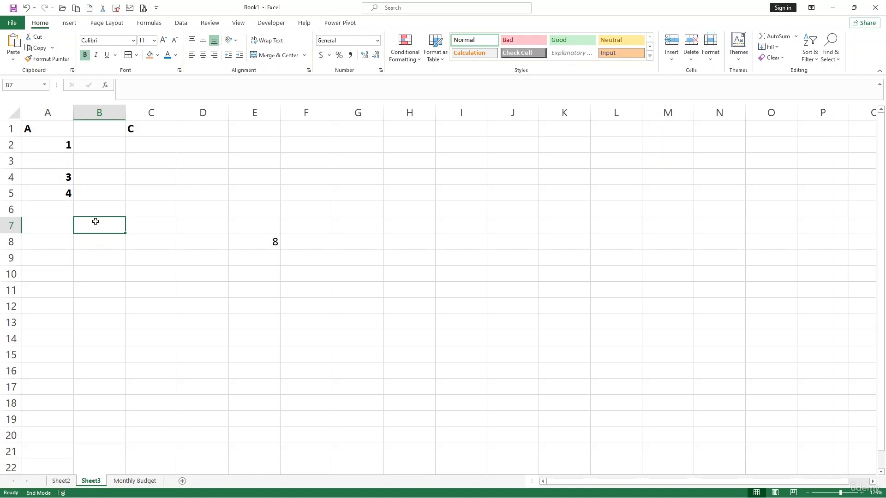
pyautogui.hotkey('shift', 'space')
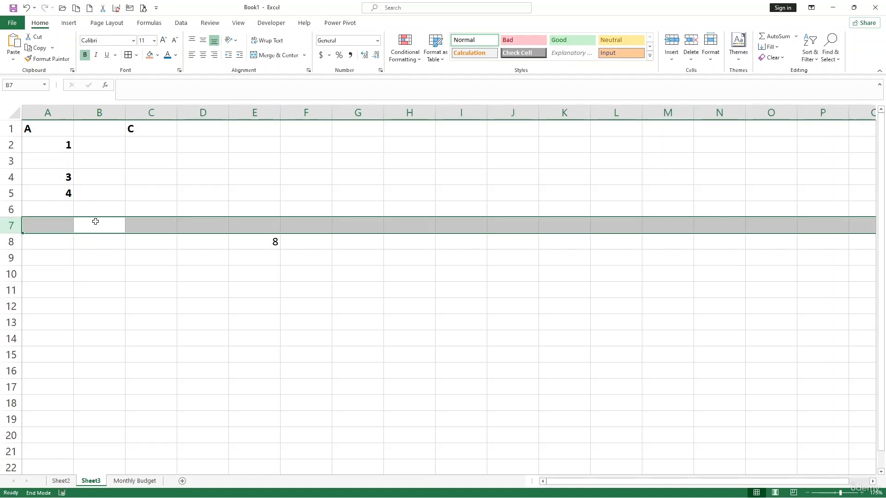
pyautogui.click(198, 257)
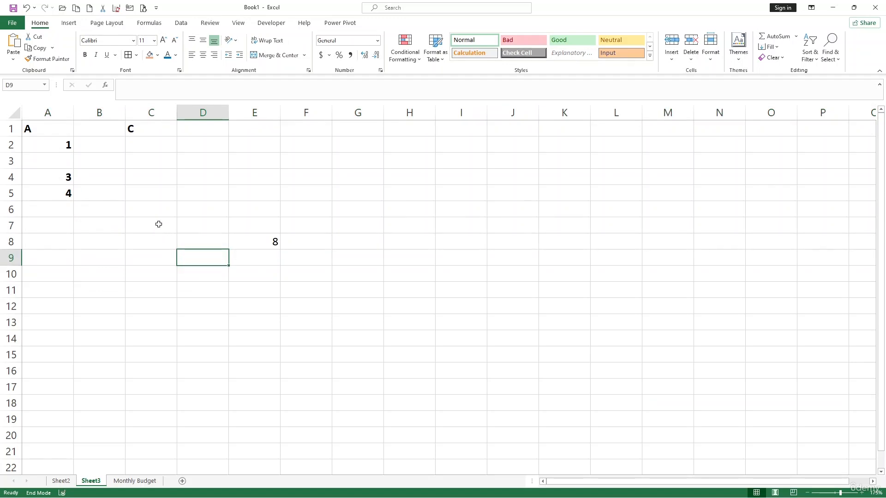
pyautogui.click(240, 283)
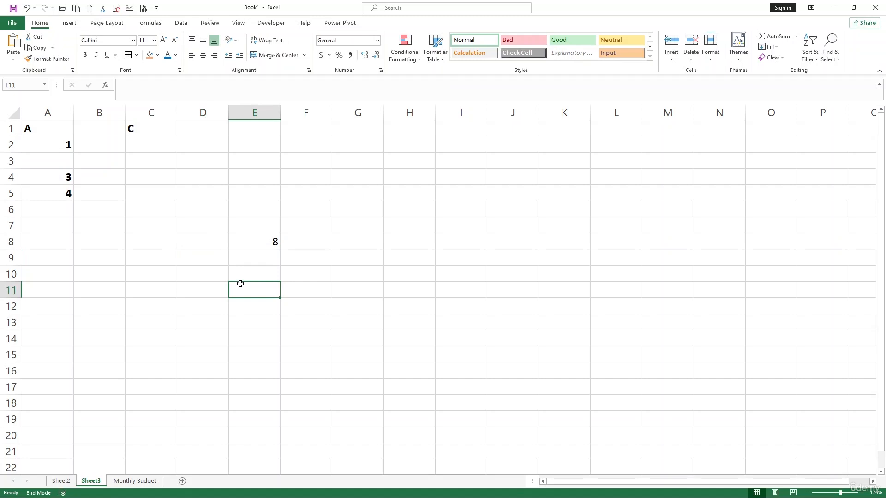